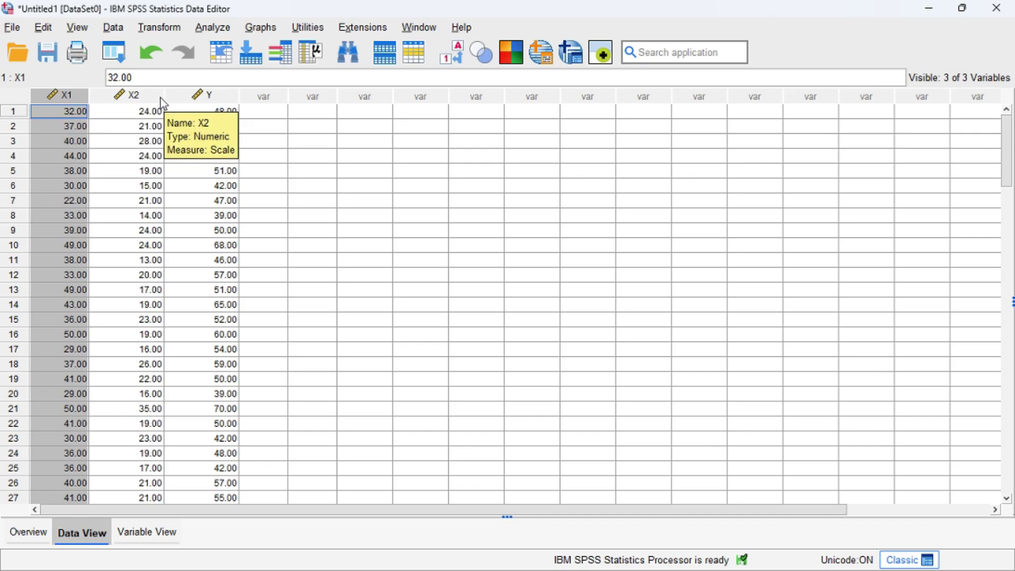
{"action": "left_click", "coordinate": [136, 97]}
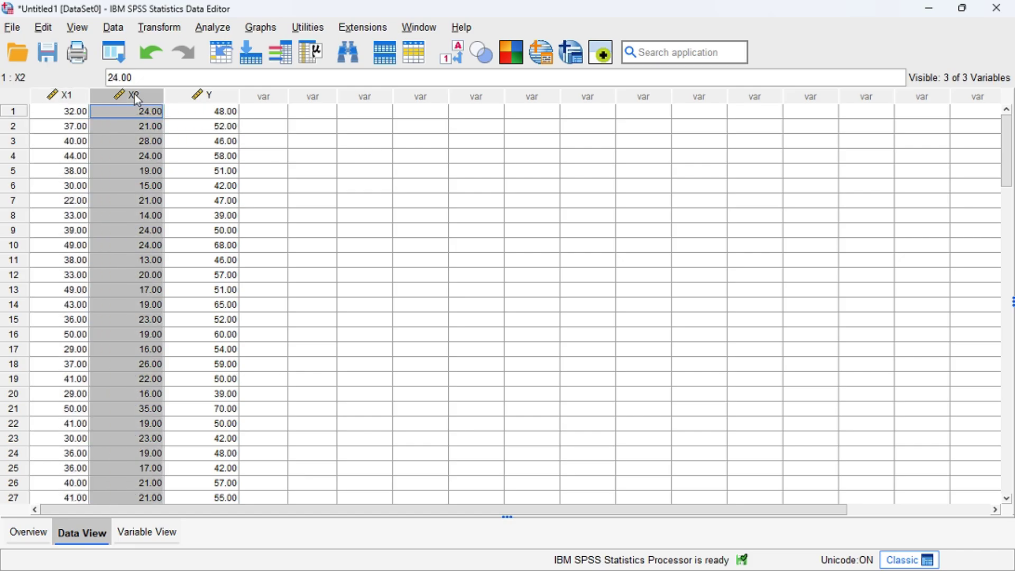
{"action": "left_click", "coordinate": [224, 100]}
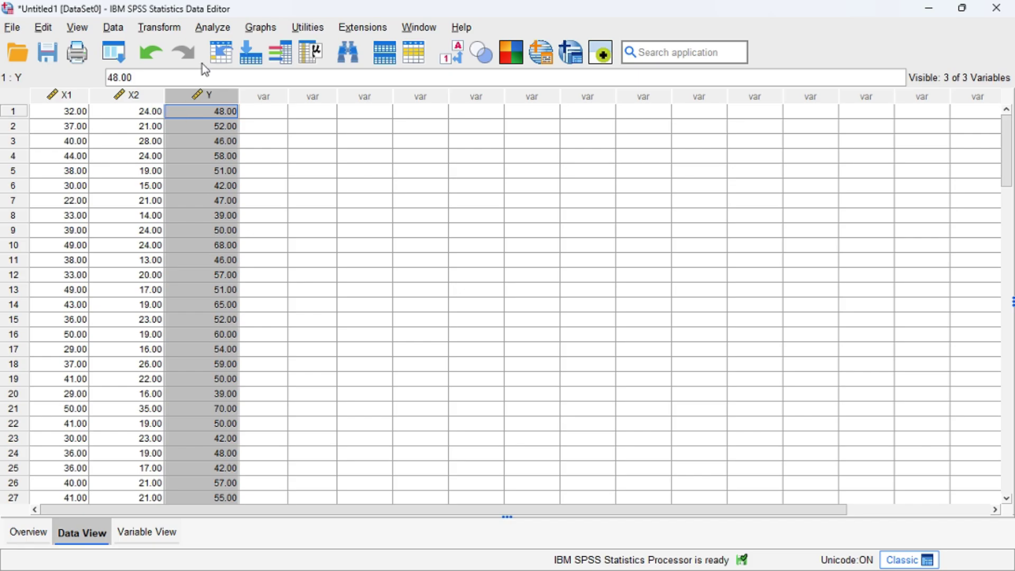
{"action": "left_click", "coordinate": [213, 27]}
{"action": "mouse_move", "coordinate": [296, 160]}
{"action": "left_click", "coordinate": [550, 210]}
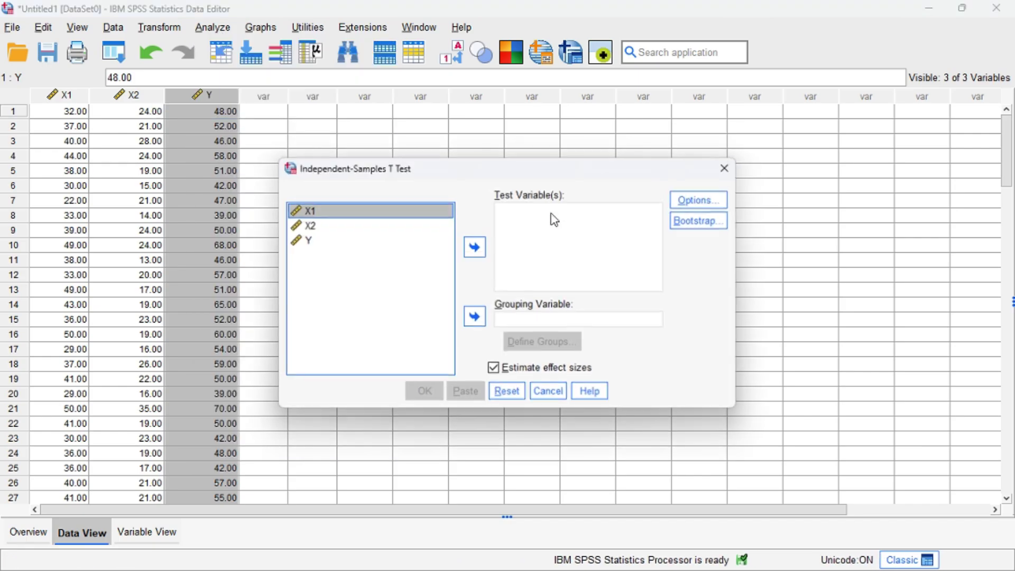
{"action": "left_click", "coordinate": [724, 168]}
{"action": "left_click", "coordinate": [508, 203]}
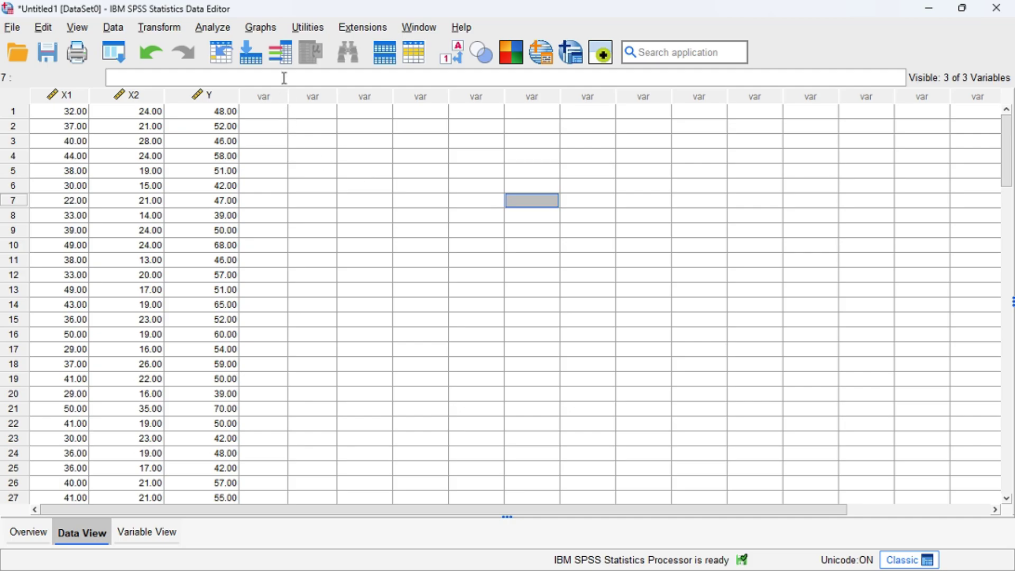
Reset the Linear Regression settings to clear the previously assigned variables, then close the dialog
{"action": "left_click", "coordinate": [215, 27]}
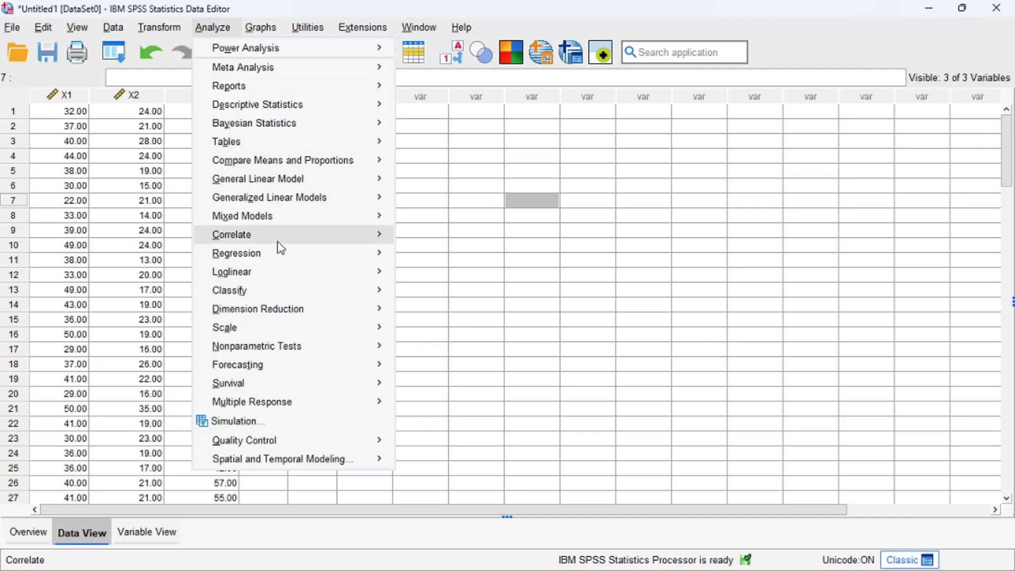
{"action": "mouse_move", "coordinate": [280, 253]}
{"action": "left_click", "coordinate": [461, 277]}
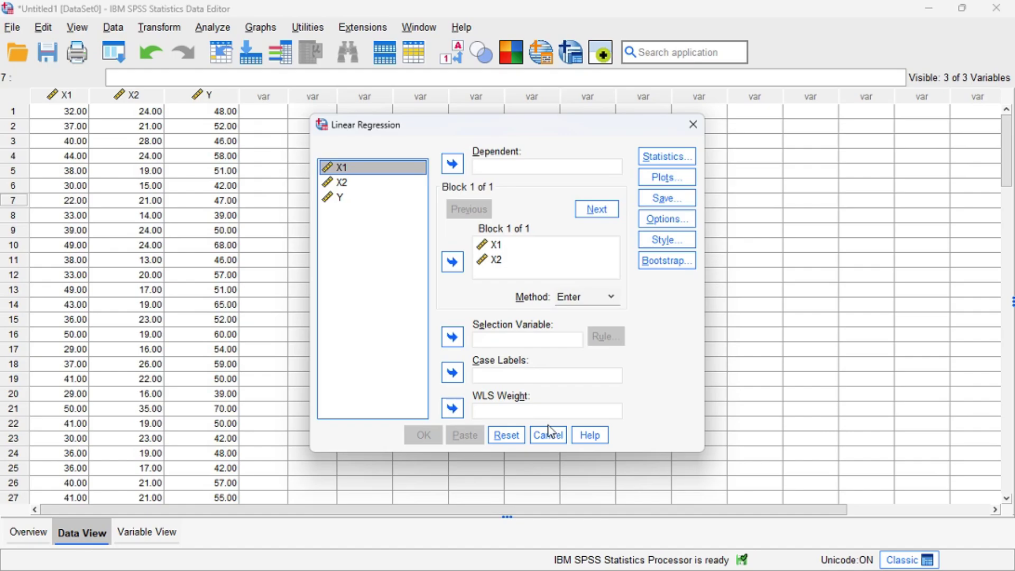
{"action": "left_click", "coordinate": [506, 435]}
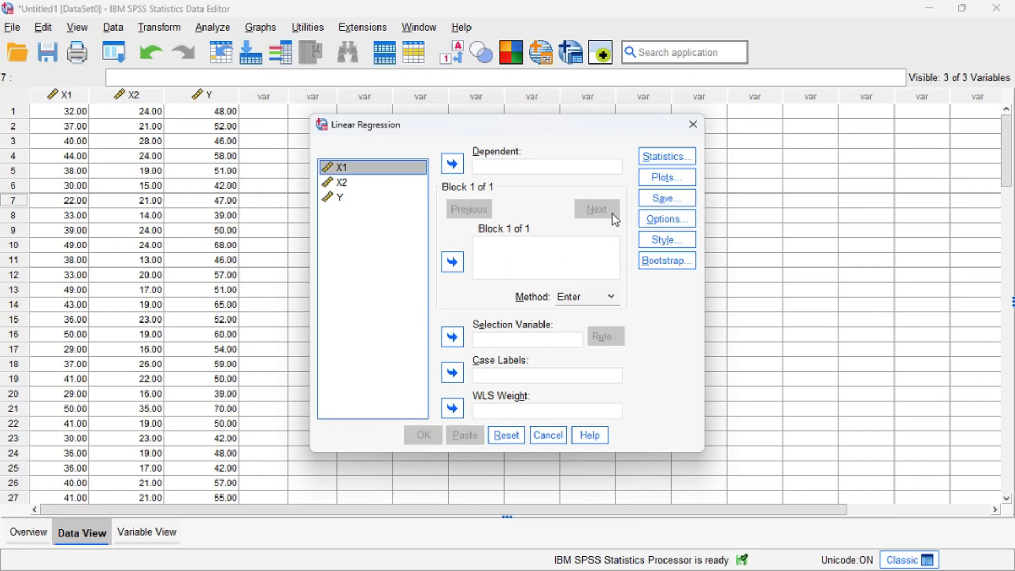
{"action": "left_click", "coordinate": [693, 125]}
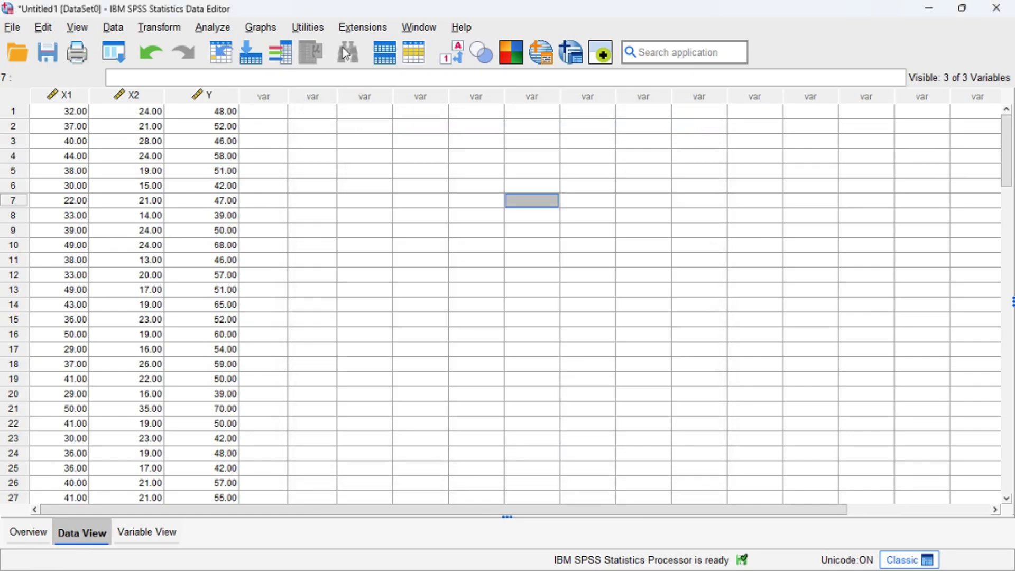
Set up a linear regression with Y as the dependent variable and X1 and X2 as the independent variables
{"action": "left_click", "coordinate": [213, 28]}
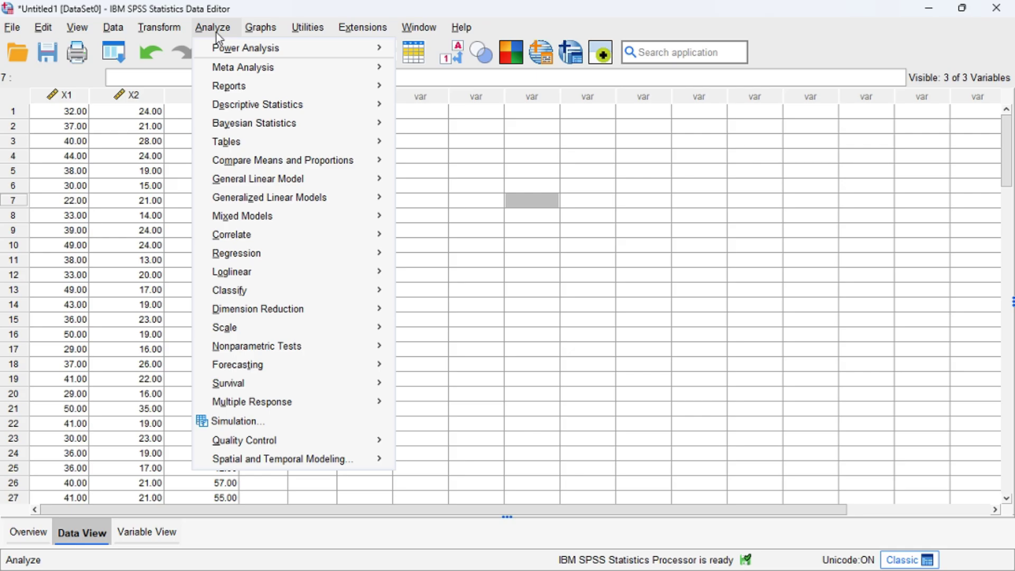
{"action": "mouse_move", "coordinate": [320, 263]}
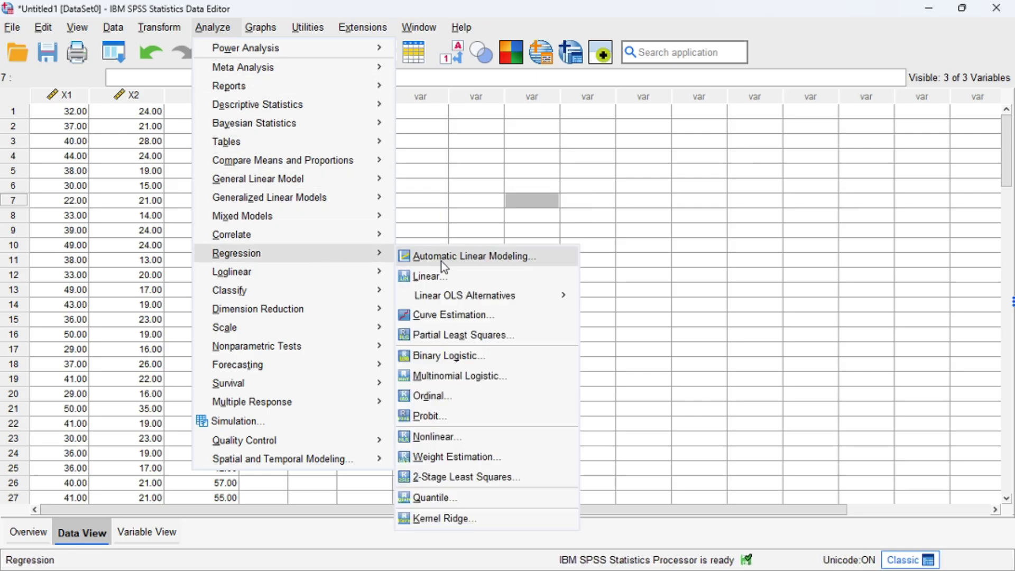
{"action": "left_click", "coordinate": [463, 281]}
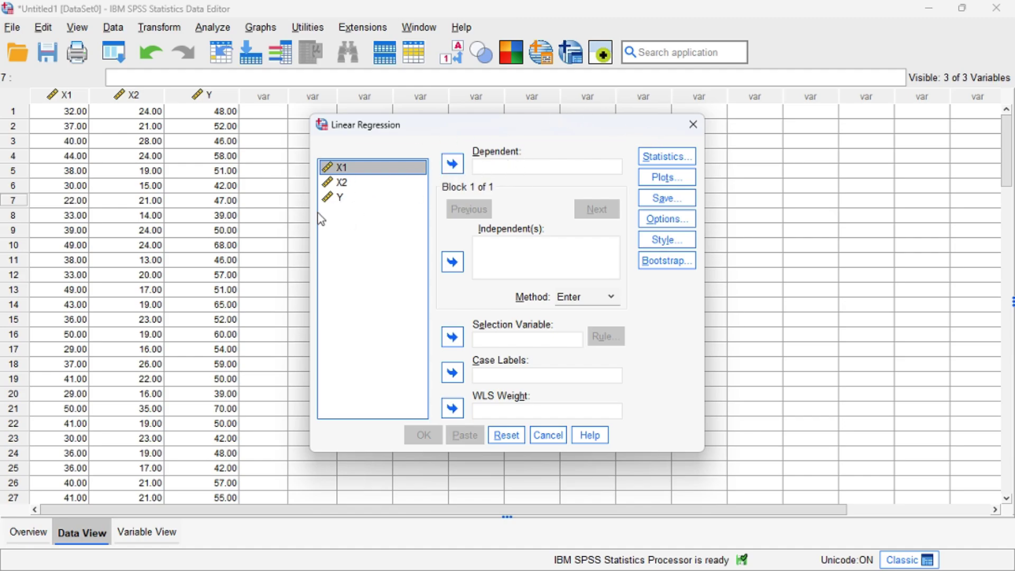
{"action": "left_click", "coordinate": [342, 201]}
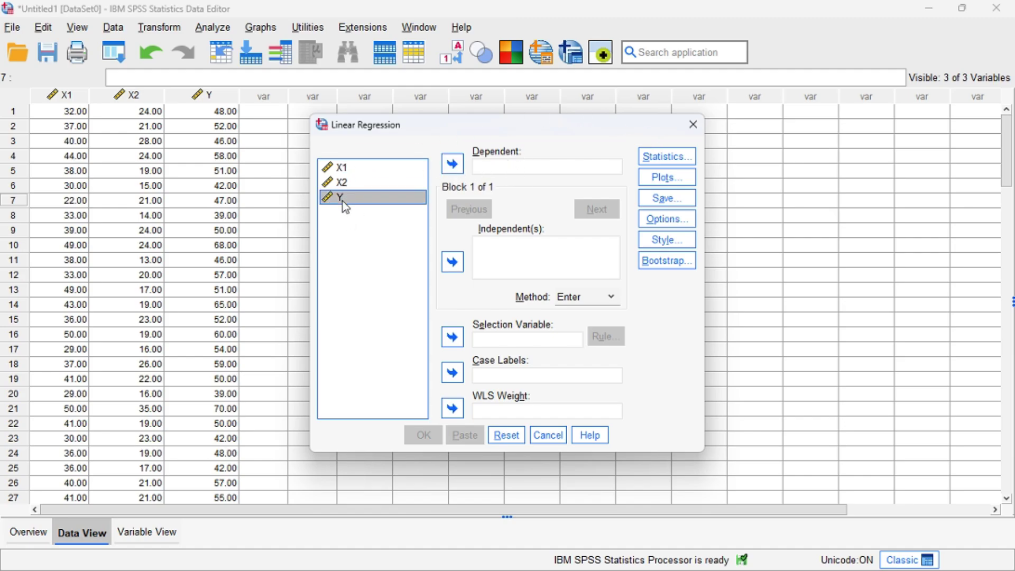
{"action": "left_click", "coordinate": [452, 167]}
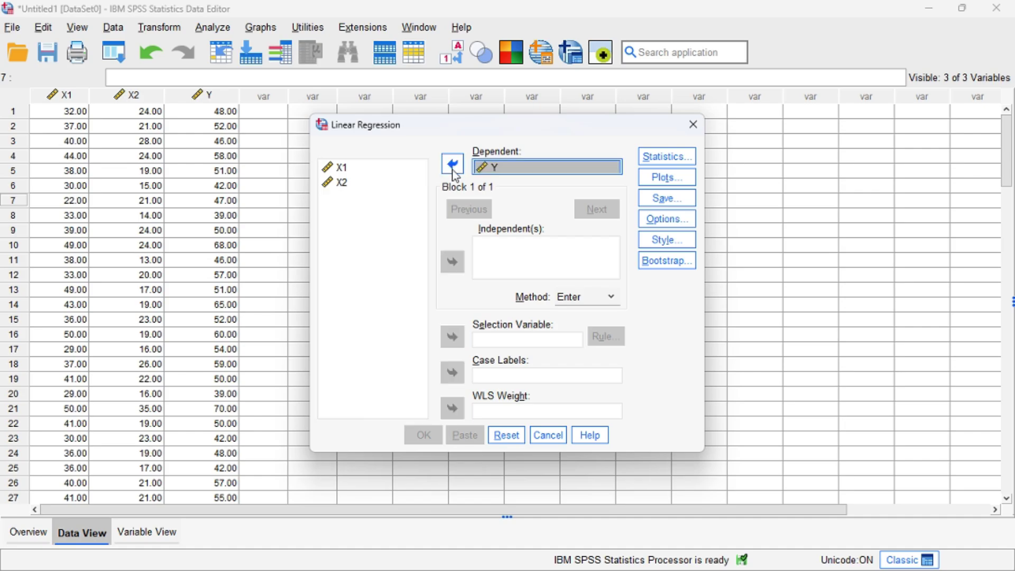
{"action": "left_click", "coordinate": [342, 168]}
{"action": "left_click", "coordinate": [345, 183], "text": "shift"}
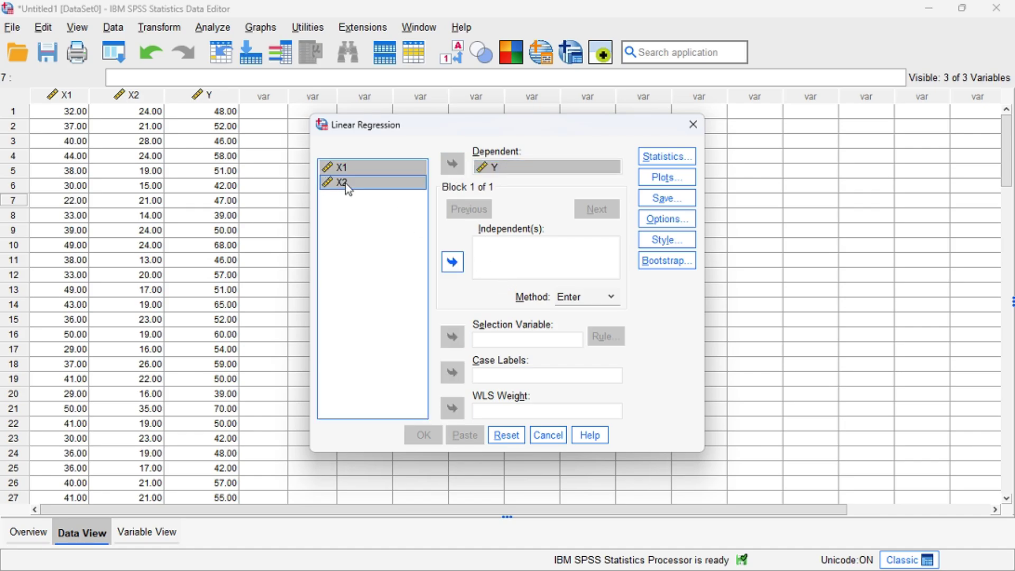
{"action": "left_click", "coordinate": [456, 267]}
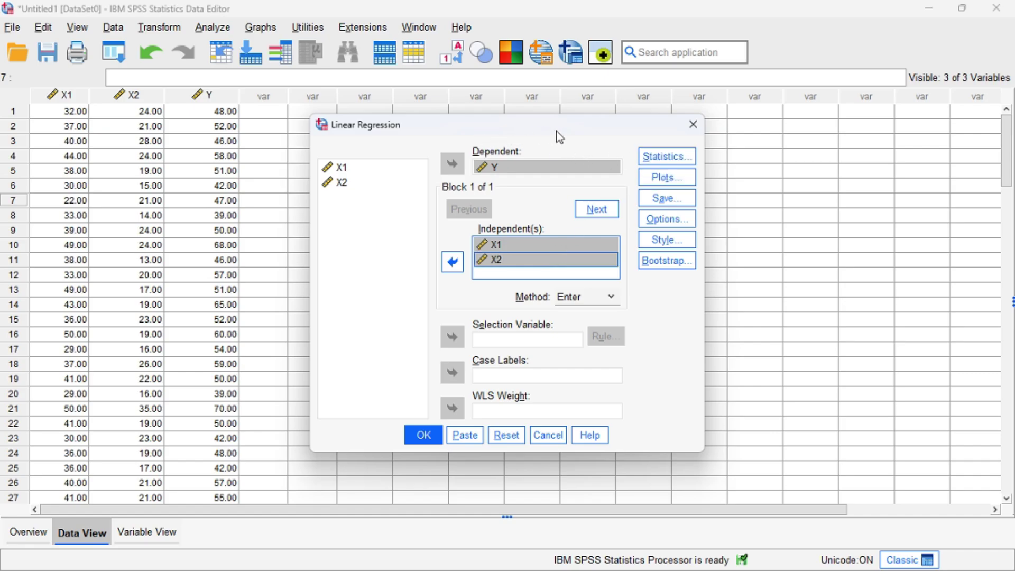
Add collinearity diagnostics to the regression statistics
{"action": "left_click", "coordinate": [682, 163]}
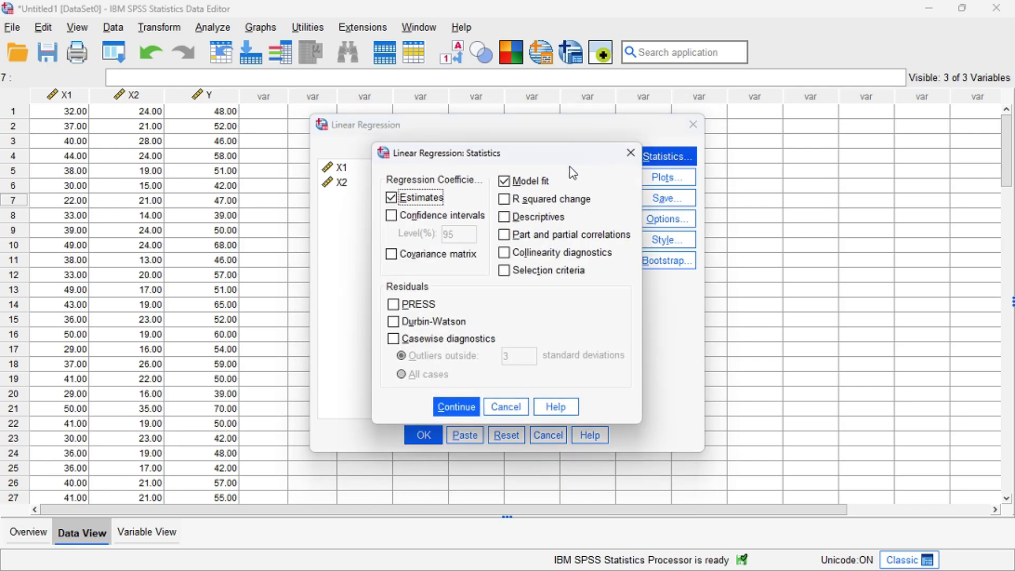
{"action": "left_click", "coordinate": [549, 257]}
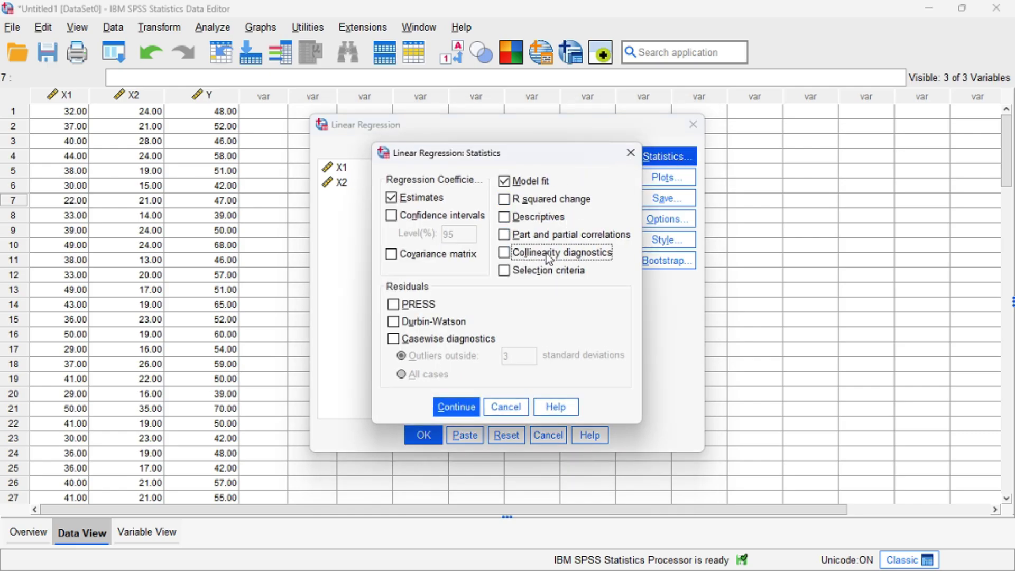
{"action": "left_click", "coordinate": [456, 407]}
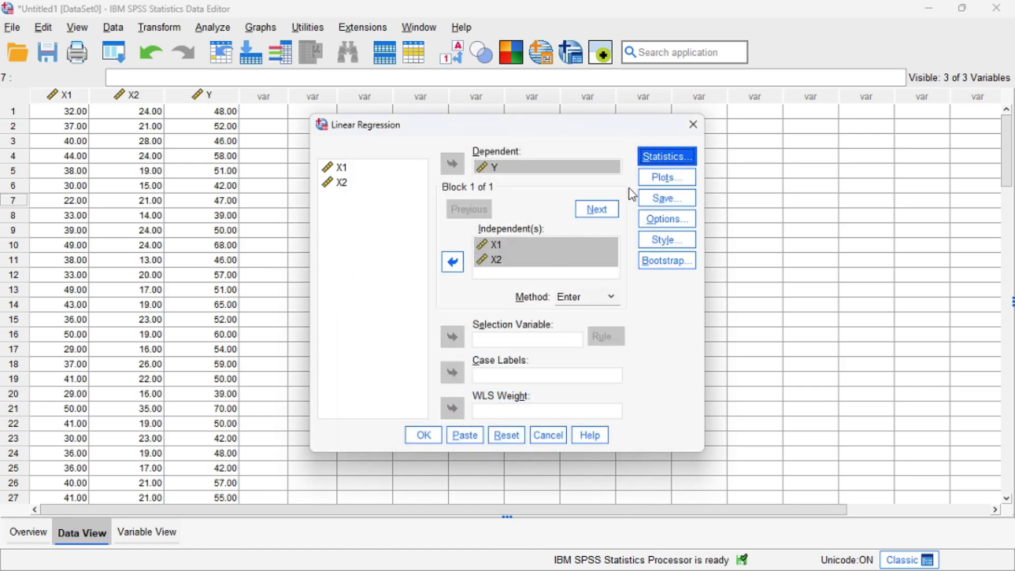
Define a regression scatter plot with *ZPRED on the X axis and *SRESID on the Y axis
{"action": "left_click", "coordinate": [671, 186]}
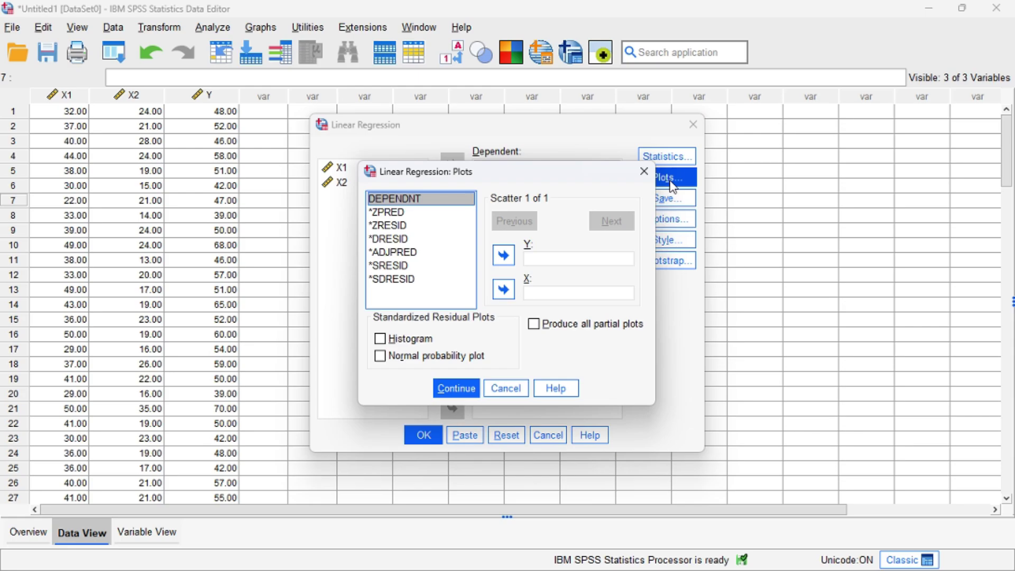
{"action": "left_click", "coordinate": [401, 213]}
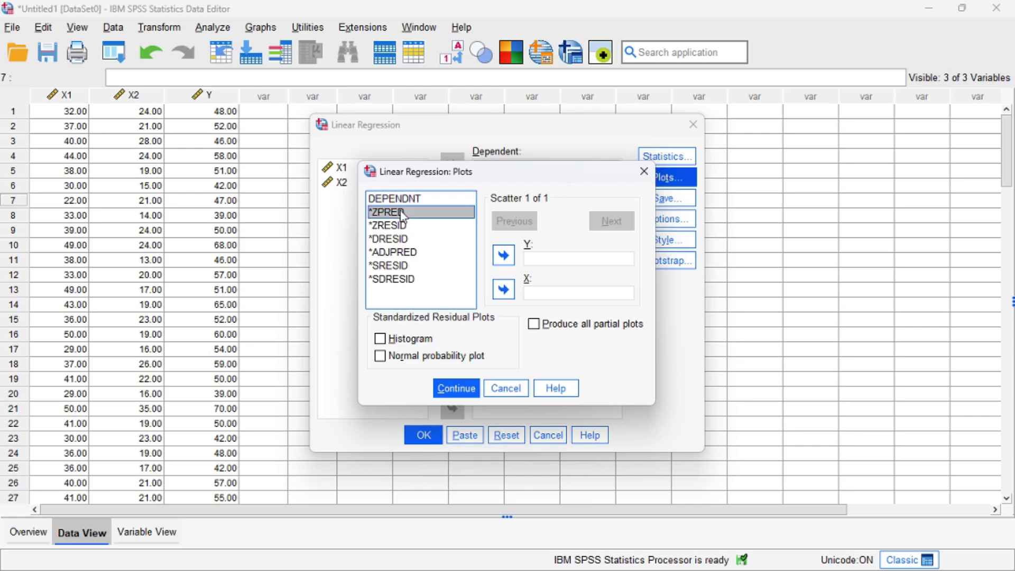
{"action": "left_click", "coordinate": [503, 289]}
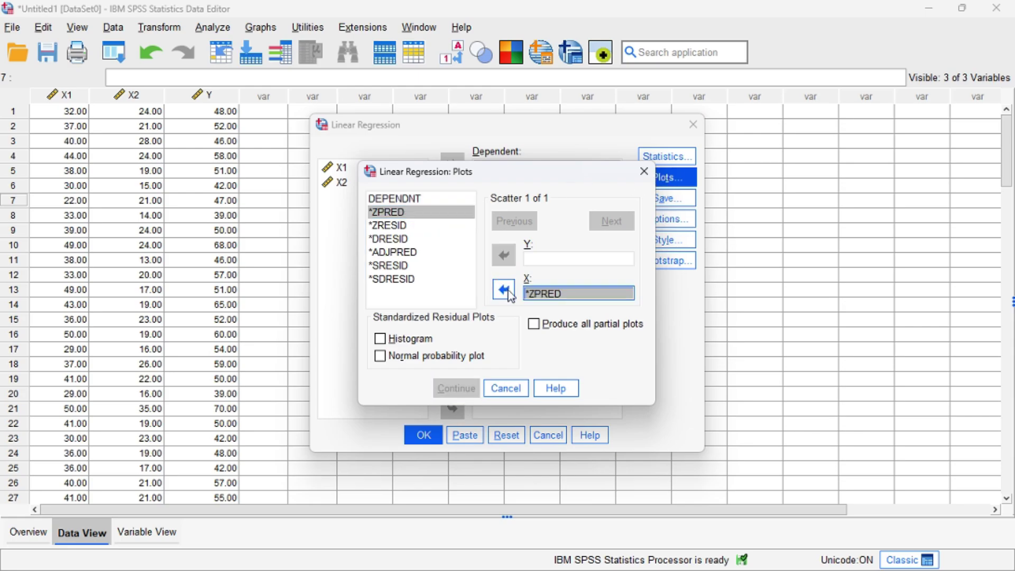
{"action": "left_click", "coordinate": [393, 266]}
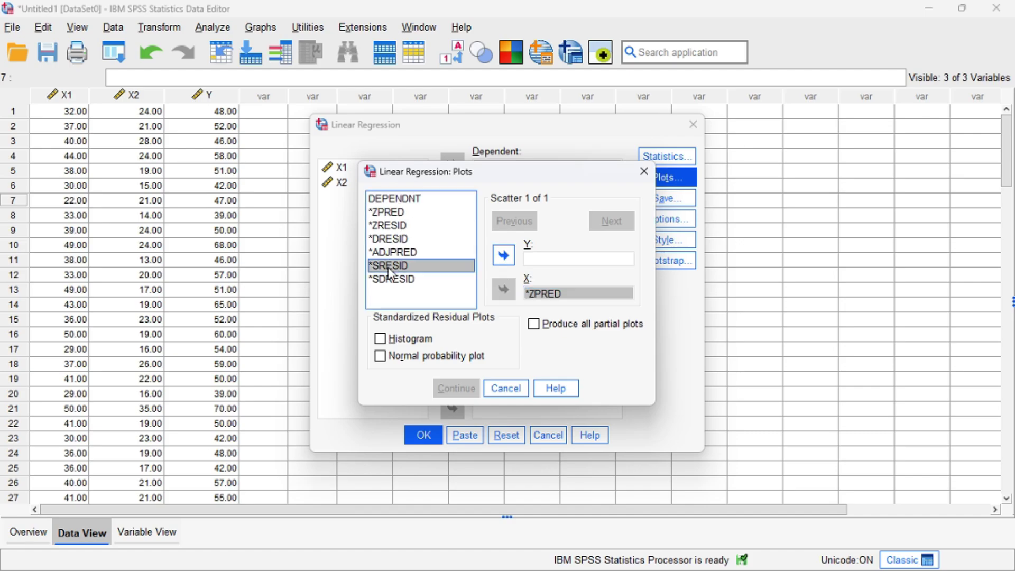
{"action": "left_click", "coordinate": [503, 256]}
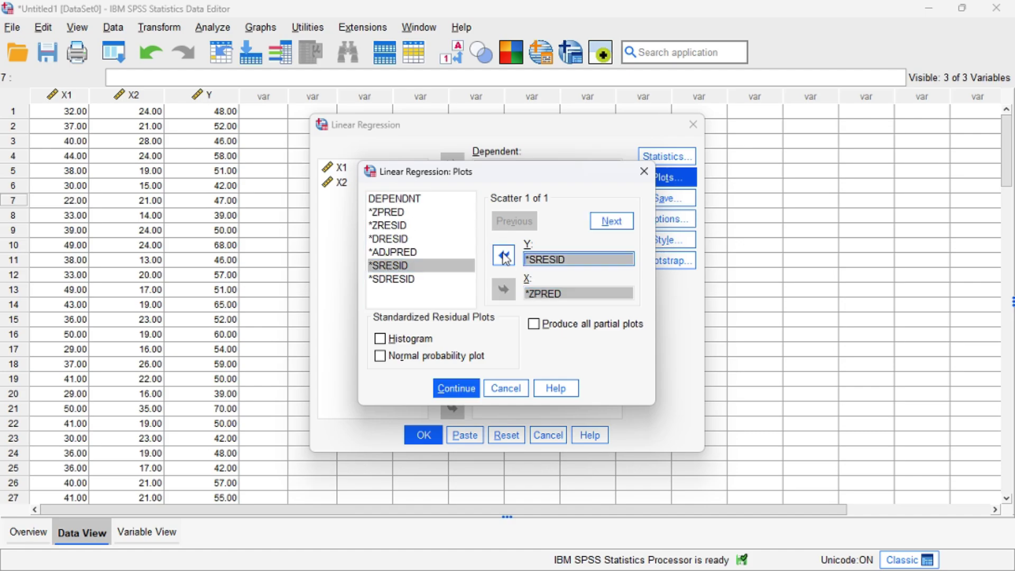
Include a histogram and a normal probability plot of the standardized residuals
{"action": "left_click", "coordinate": [408, 340]}
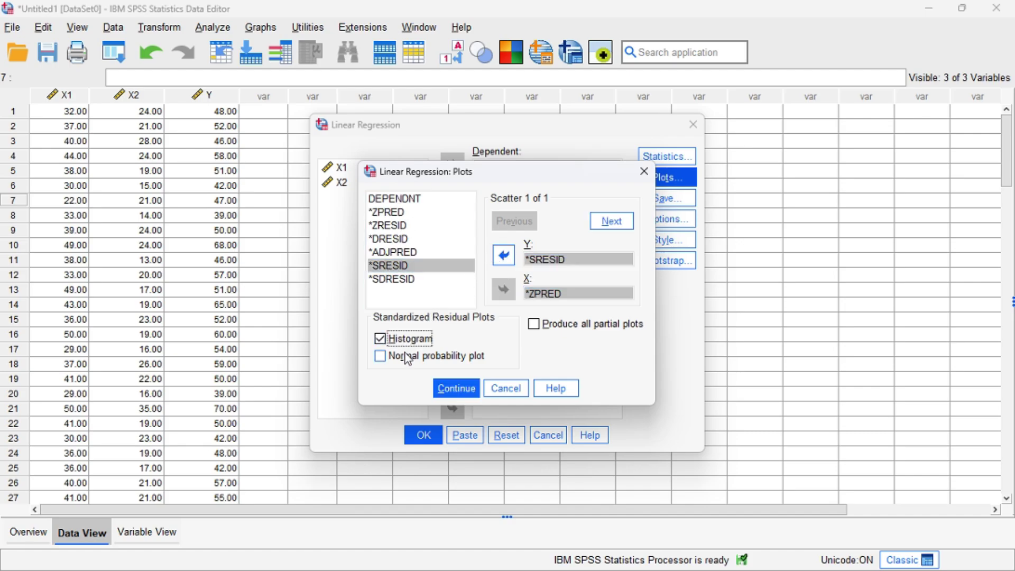
{"action": "left_click", "coordinate": [407, 360]}
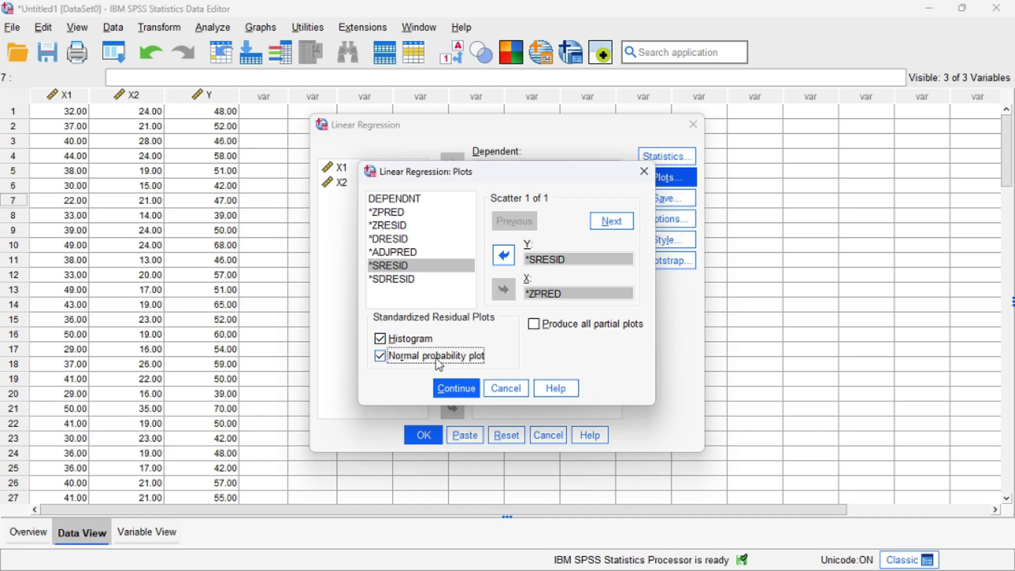
{"action": "left_click", "coordinate": [460, 387]}
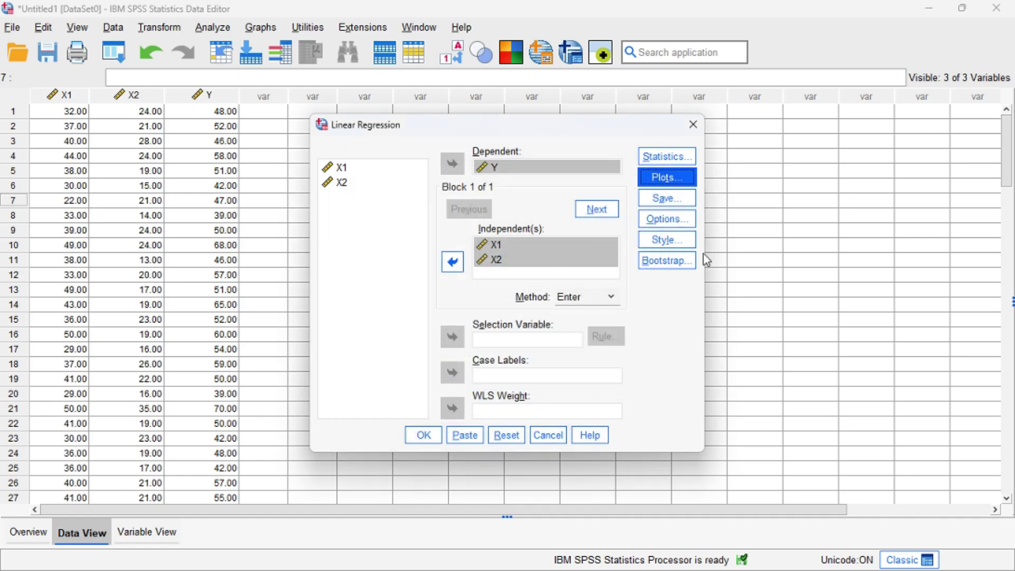
Have the regression save the unstandardized residuals as a new variable
{"action": "left_click", "coordinate": [665, 199]}
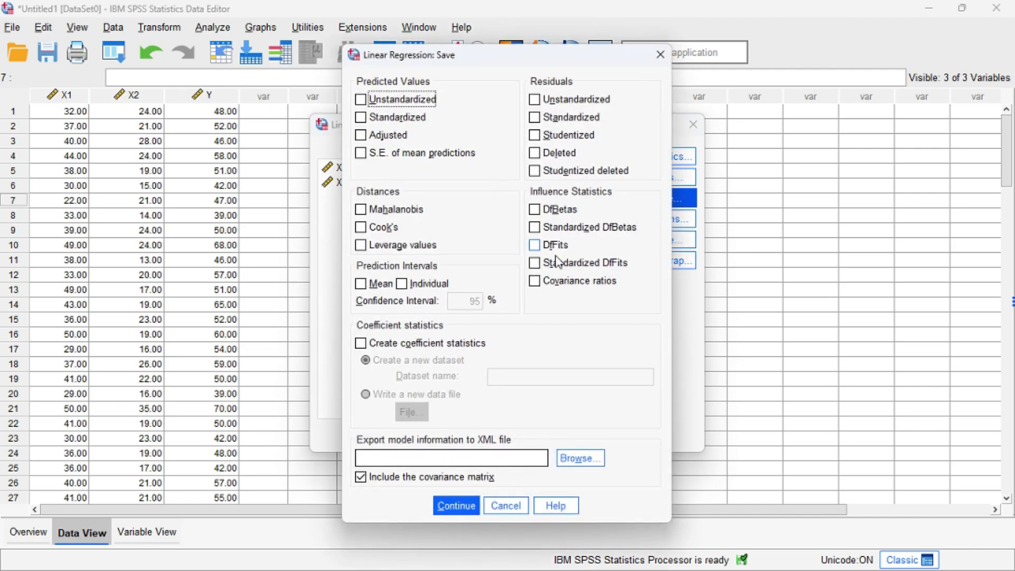
{"action": "left_click", "coordinate": [535, 100]}
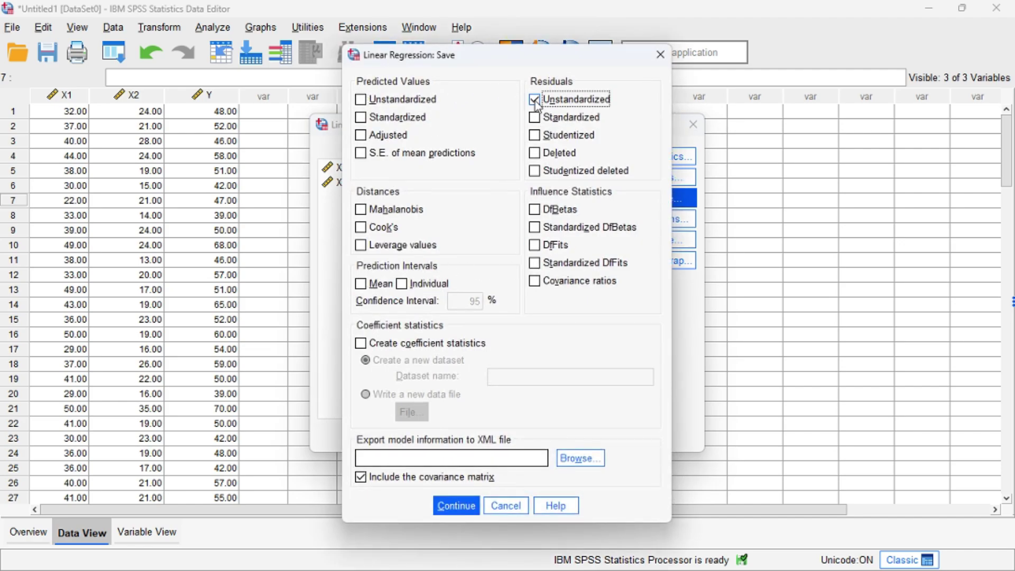
{"action": "left_click", "coordinate": [456, 506]}
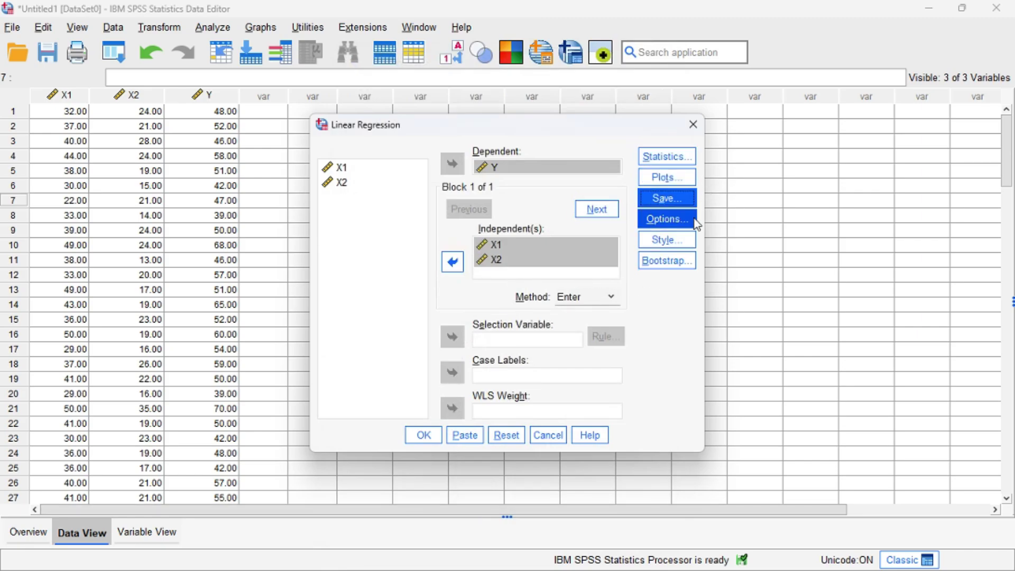
Keep the default regression options and run the linear regression
{"action": "left_click", "coordinate": [678, 225]}
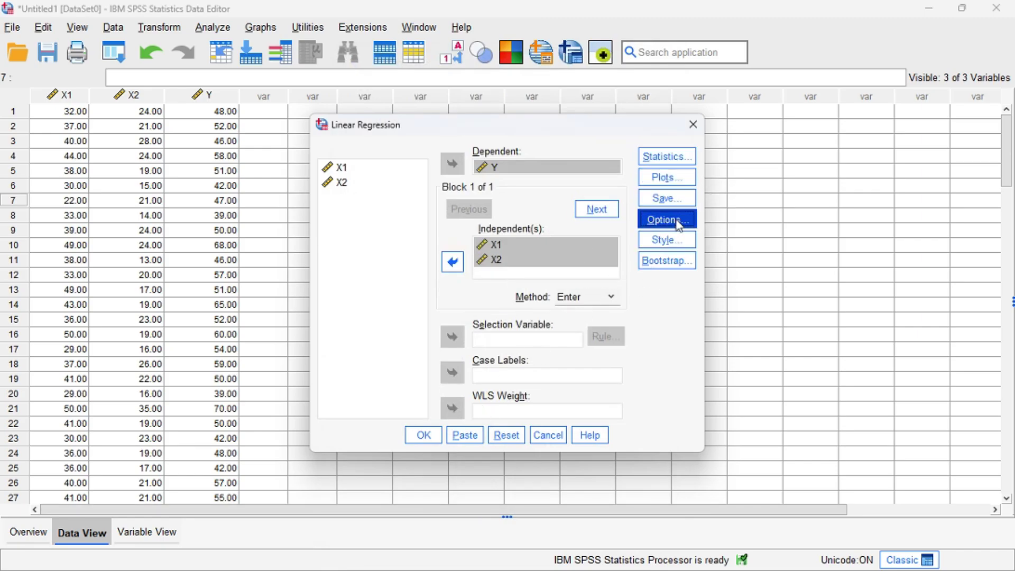
{"action": "left_click", "coordinate": [595, 153]}
{"action": "left_click", "coordinate": [424, 435]}
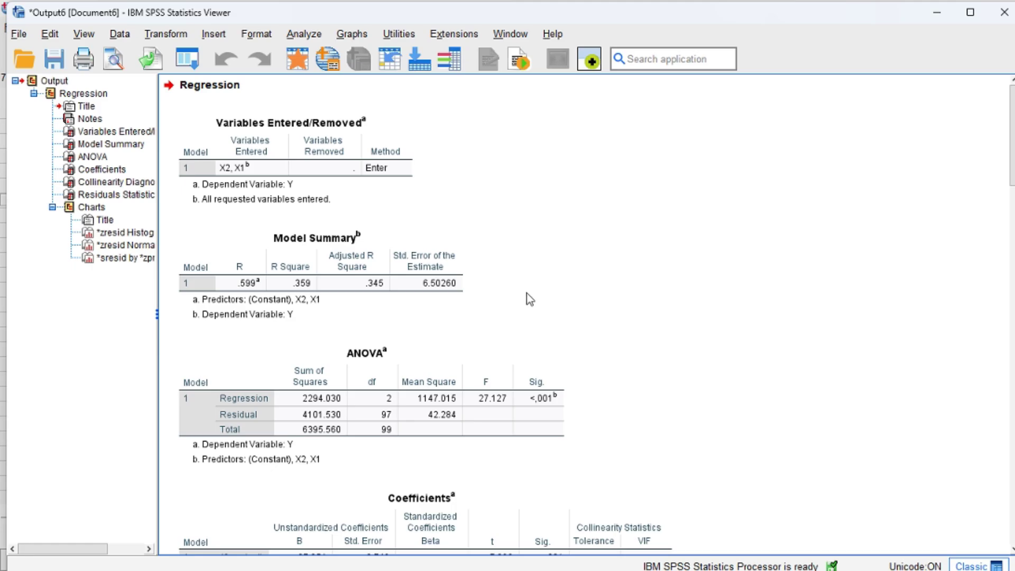
Return to the dataset and inspect the saved residuals column beside Y
{"action": "key", "text": "alt+Tab"}
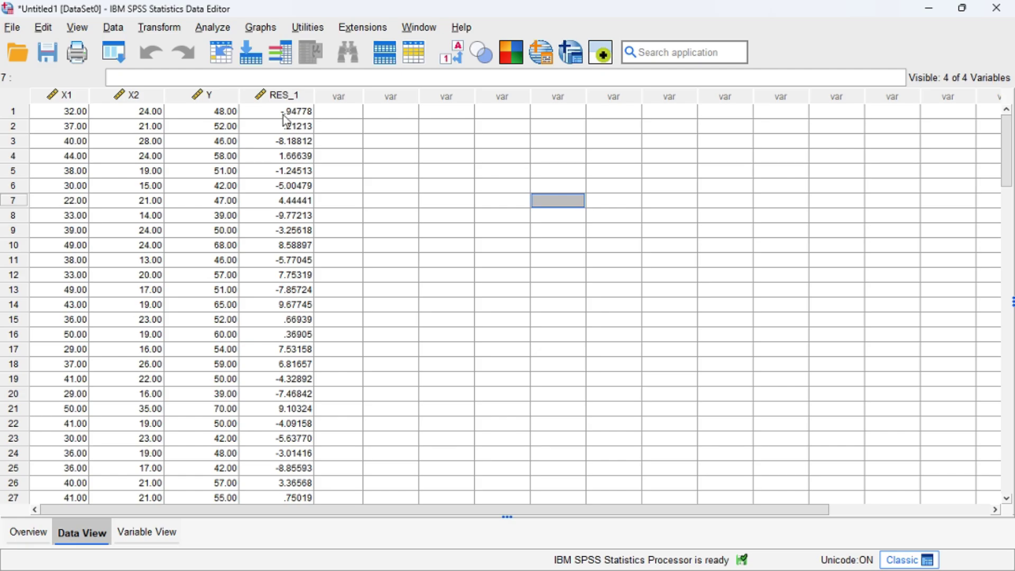
{"action": "left_click", "coordinate": [289, 98]}
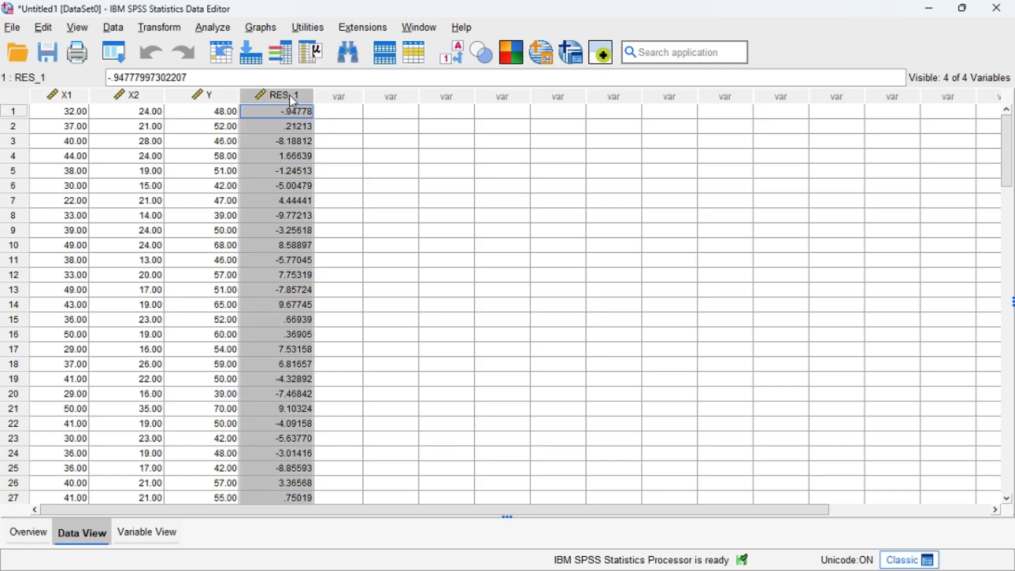
{"action": "left_click", "coordinate": [361, 142]}
{"action": "left_click", "coordinate": [278, 96]}
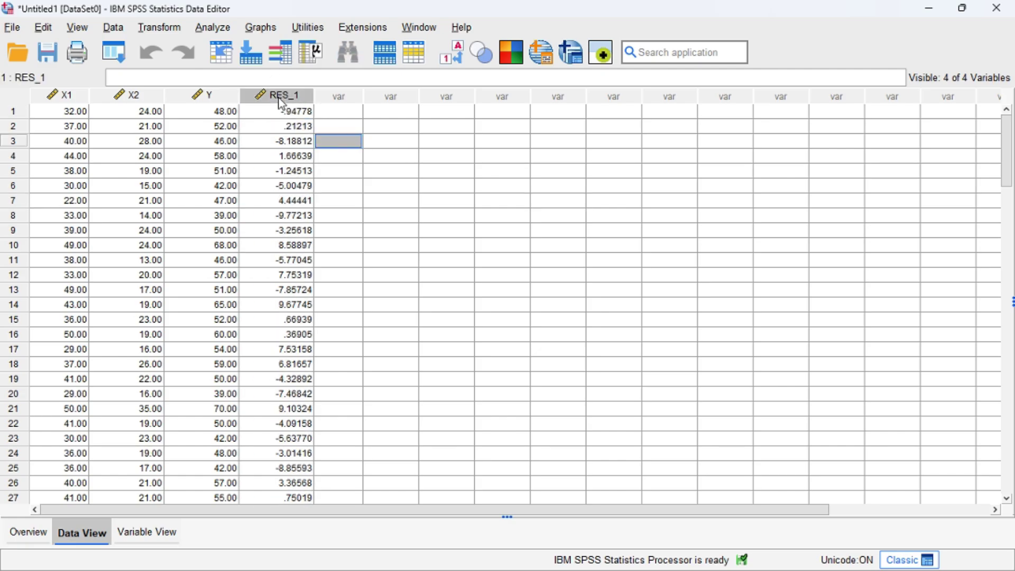
{"action": "left_click", "coordinate": [361, 126]}
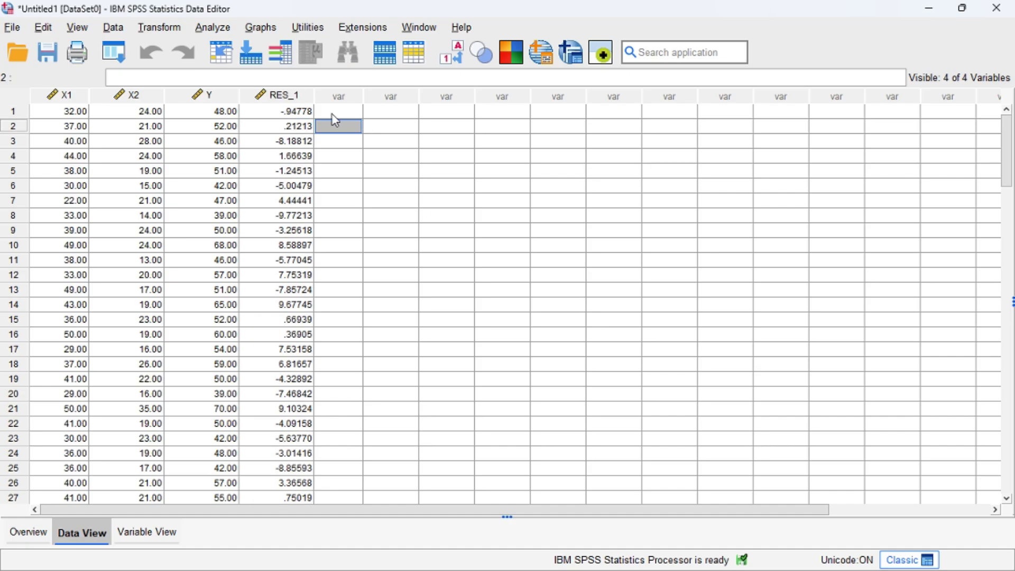
Run a legacy one-sample Kolmogorov-Smirnov test on the Unstandardized Residual variable against a normal distribution using sample data
{"action": "left_click", "coordinate": [213, 28]}
{"action": "mouse_move", "coordinate": [320, 344]}
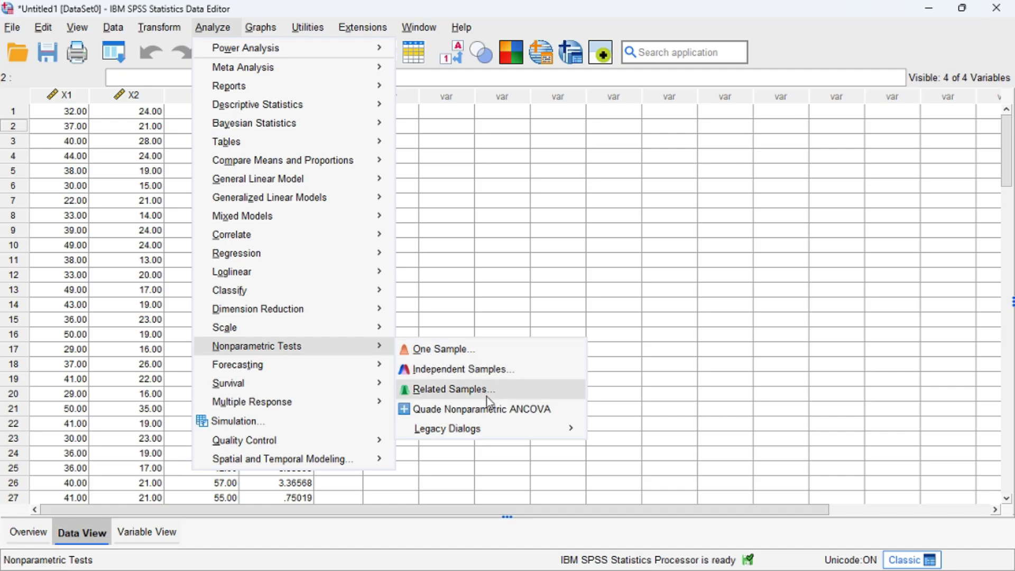
{"action": "mouse_move", "coordinate": [489, 432]}
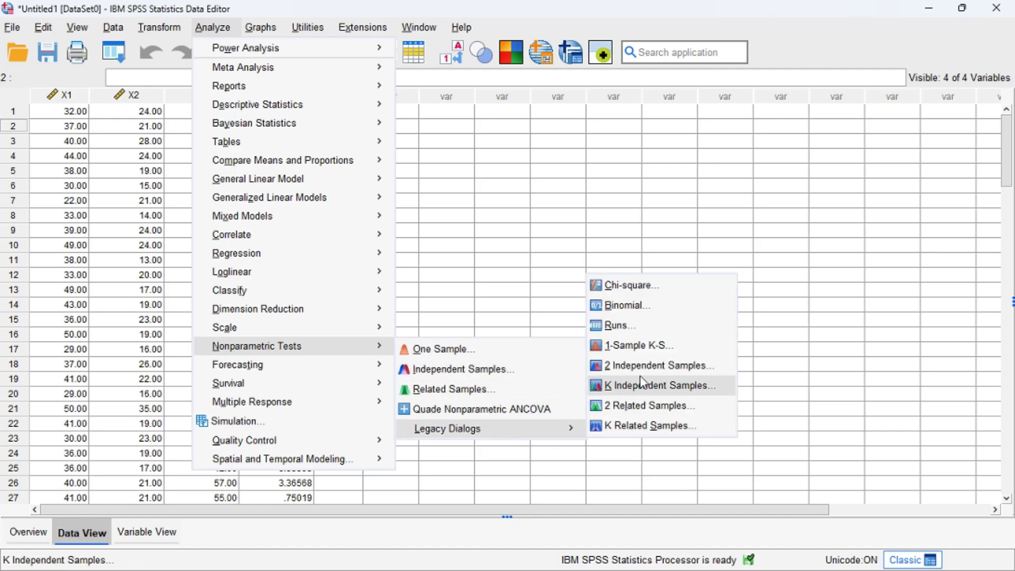
{"action": "left_click", "coordinate": [673, 353]}
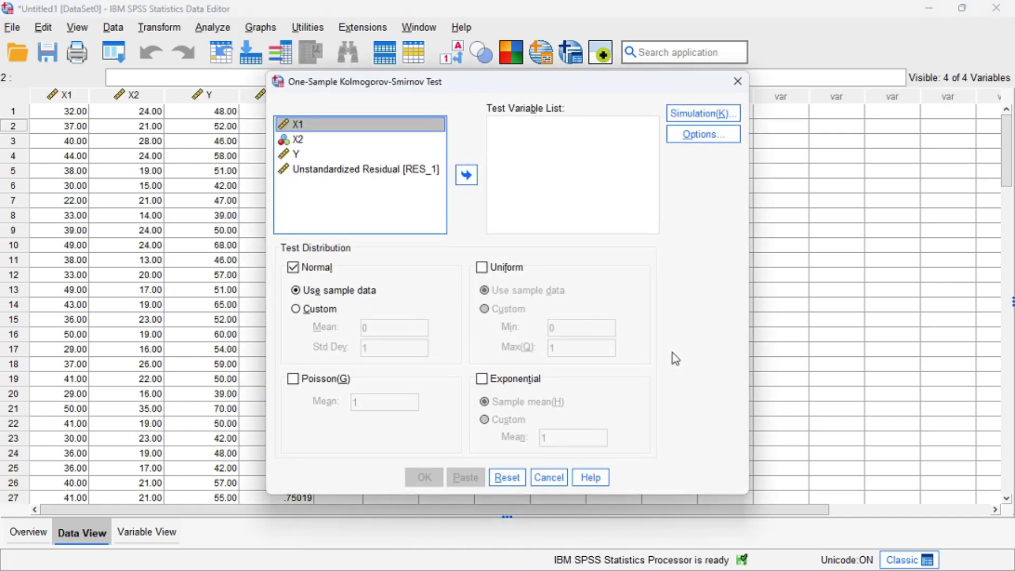
{"action": "left_click", "coordinate": [332, 174]}
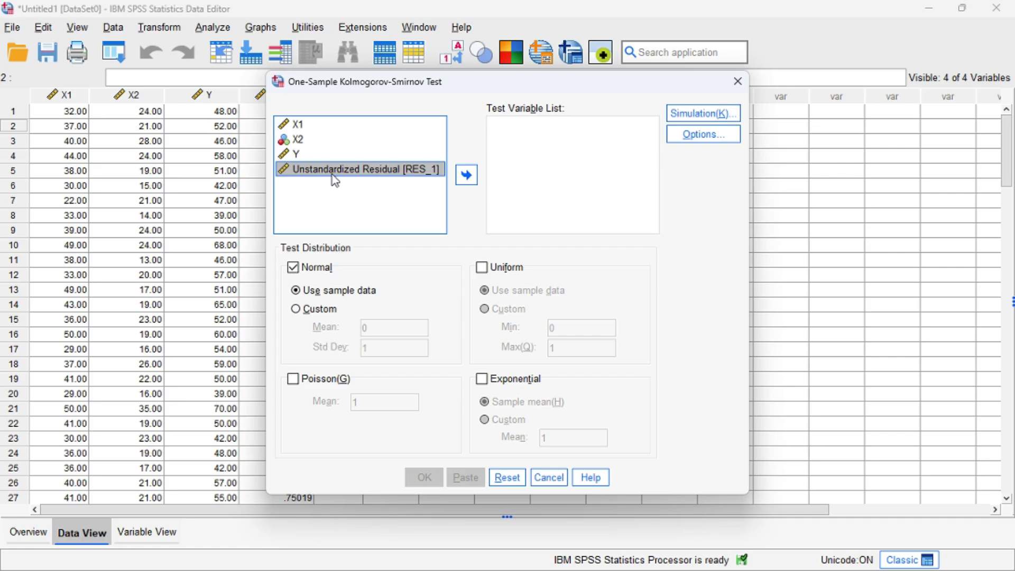
{"action": "left_click", "coordinate": [466, 175]}
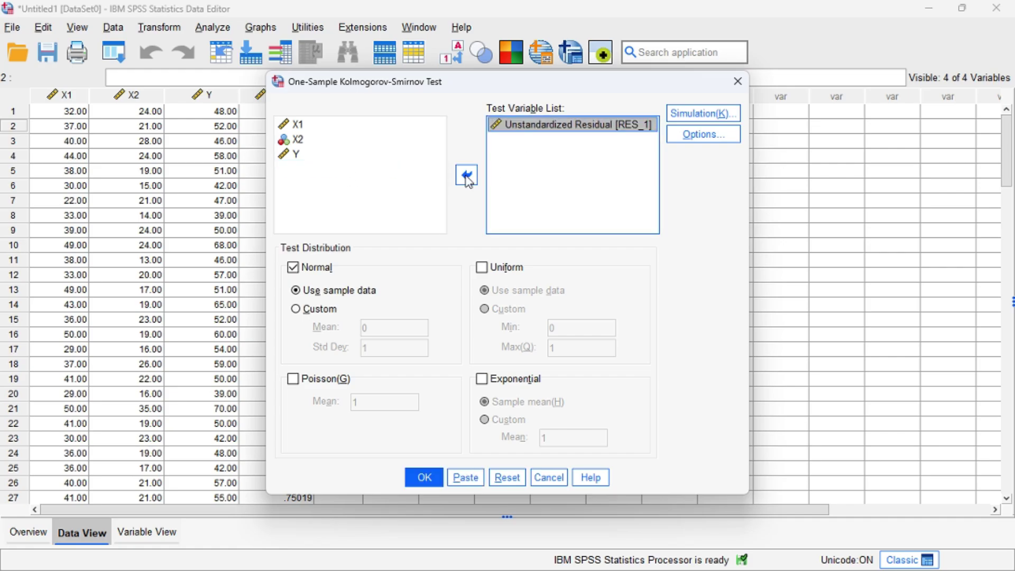
{"action": "left_click", "coordinate": [422, 477]}
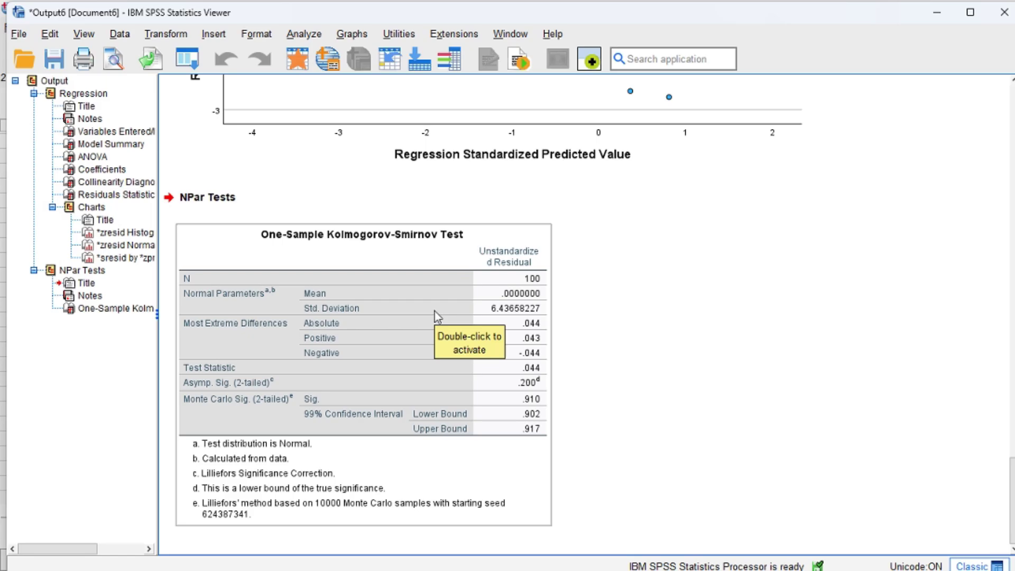
Look back through the output to the first regression tables and switch to the PowerPoint slide show on regression prerequisites
{"action": "scroll", "coordinate": [619, 243], "scroll_direction": "up", "scroll_amount": 10}
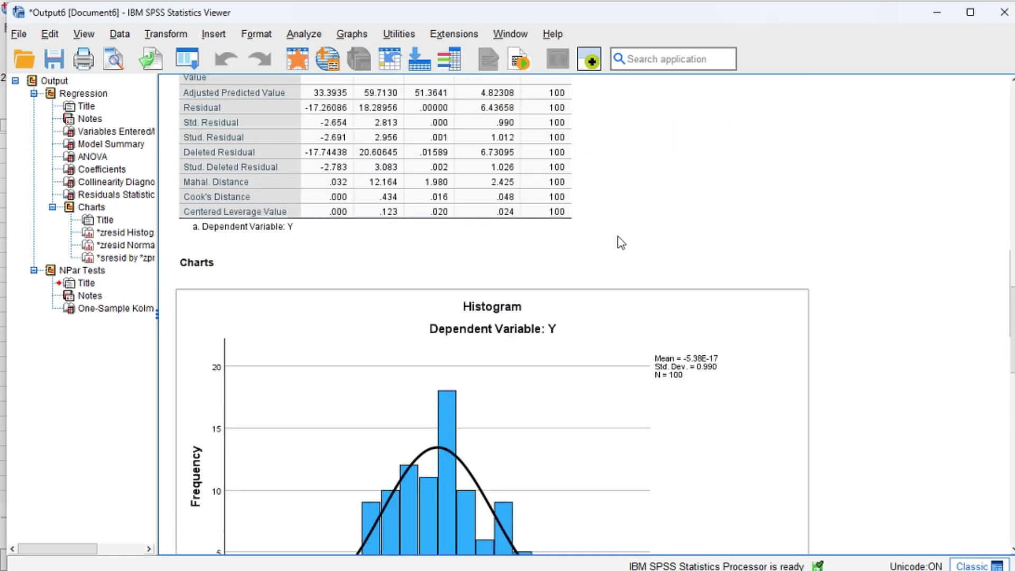
{"action": "scroll", "coordinate": [621, 242], "scroll_direction": "up", "scroll_amount": 10}
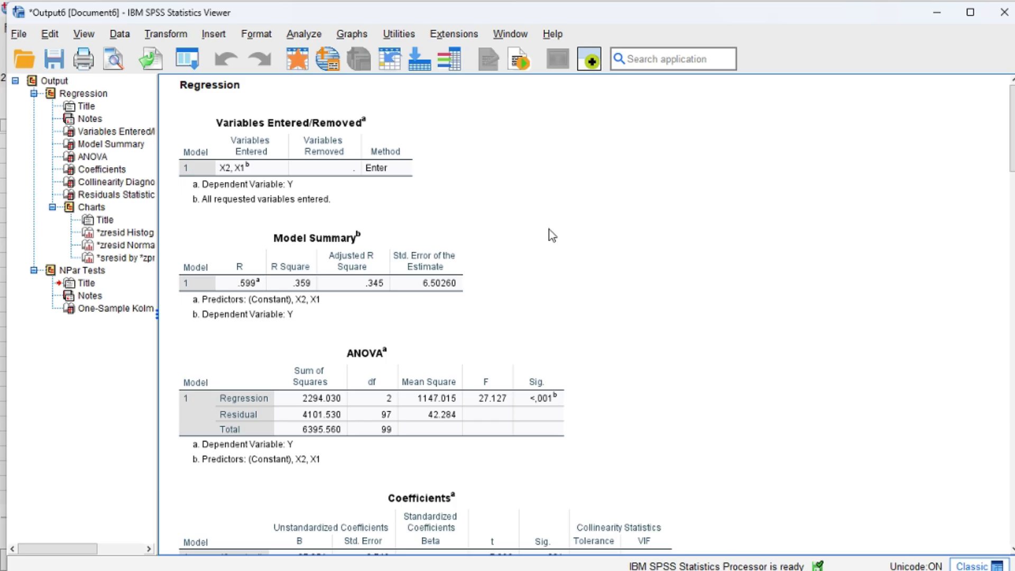
{"action": "key", "text": "alt+Tab"}
{"action": "key", "text": "alt+Tab"}
{"action": "key", "text": "Tab"}
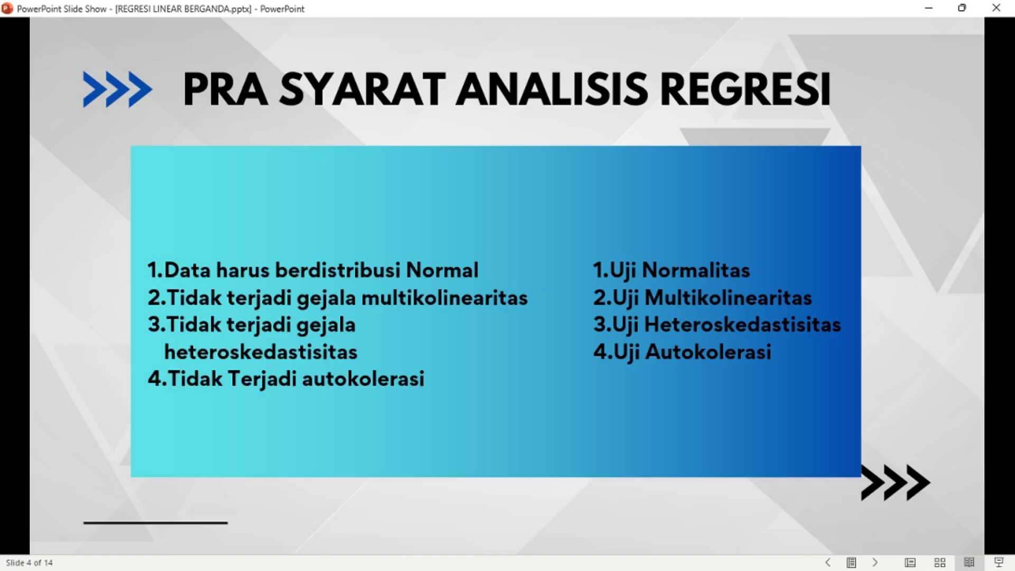